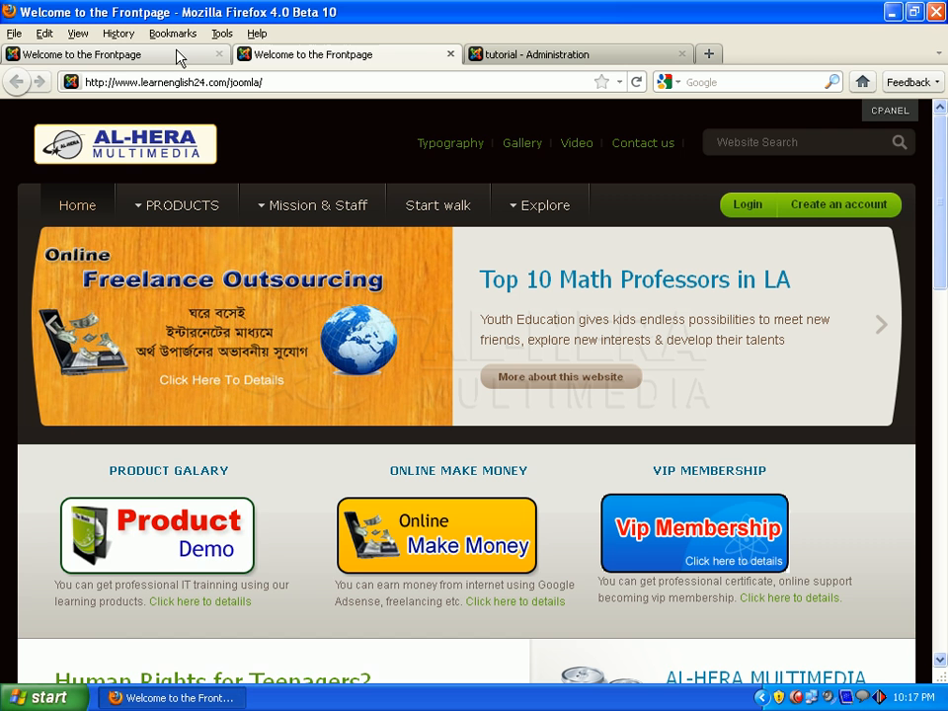
pyautogui.click(178, 57)
pyautogui.scroll(-10, 944, 213)
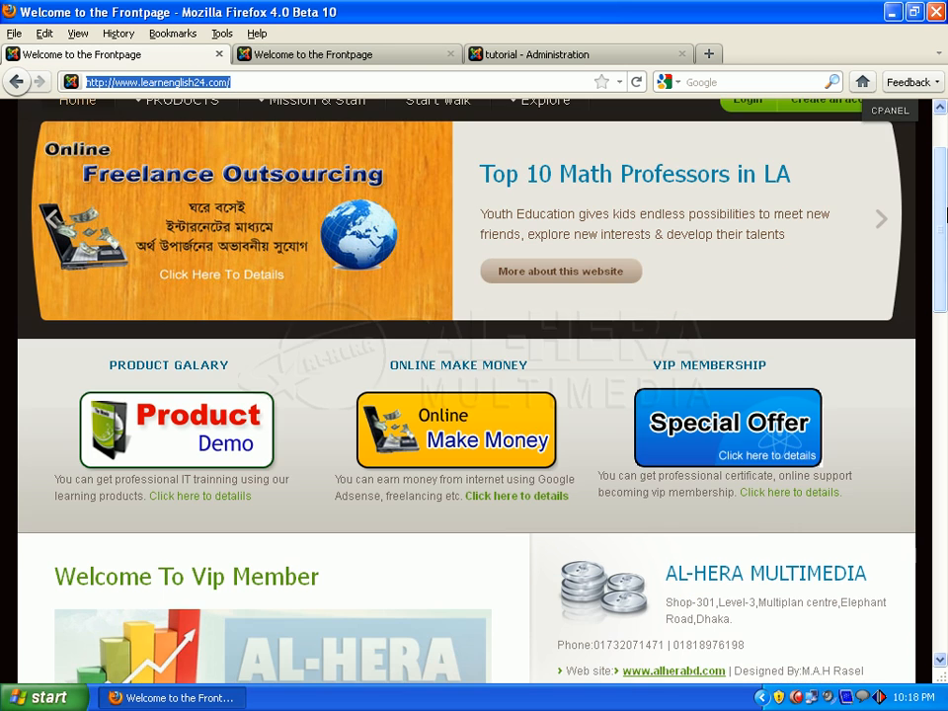
pyautogui.scroll(-10, 945, 213)
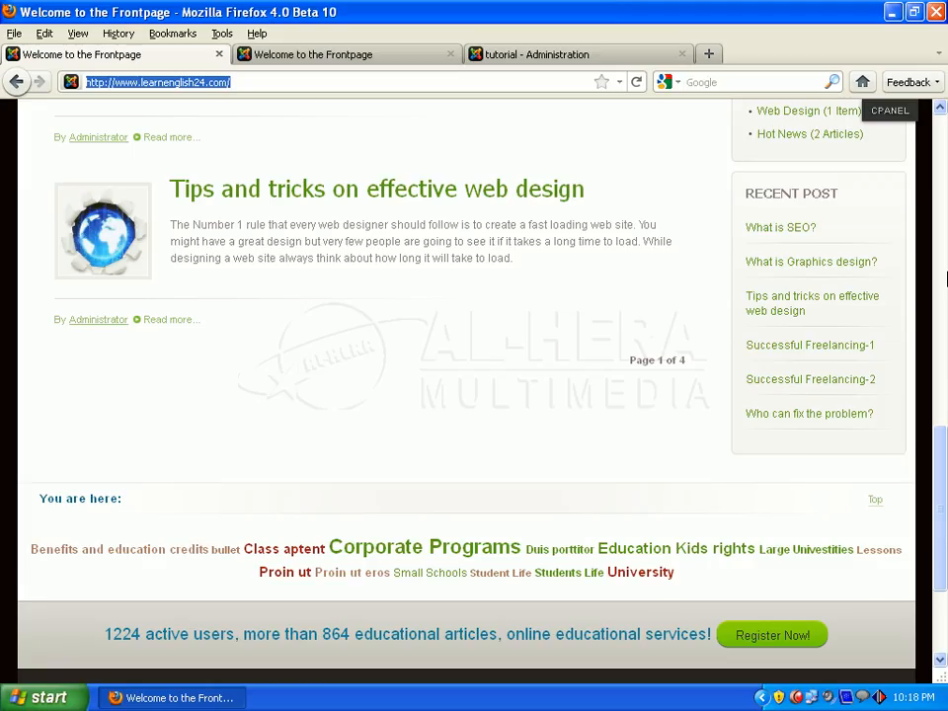
pyautogui.scroll(4, 944, 281)
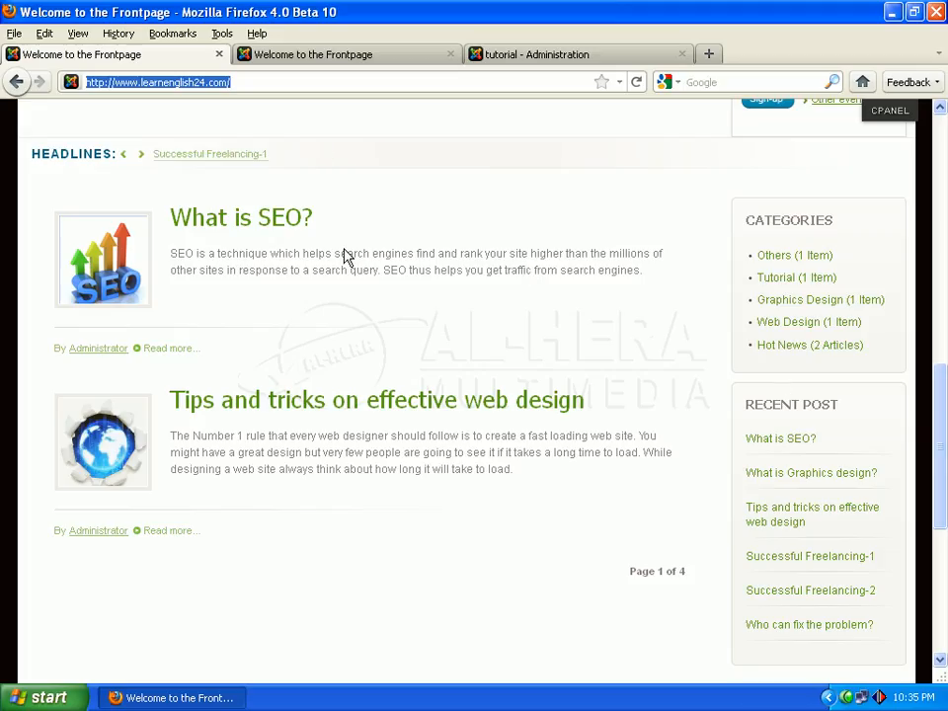
# Install the mod_categories package from the zooma module folder on drive D: through the Joomla administration's extension installer.
pyautogui.click(545, 61)
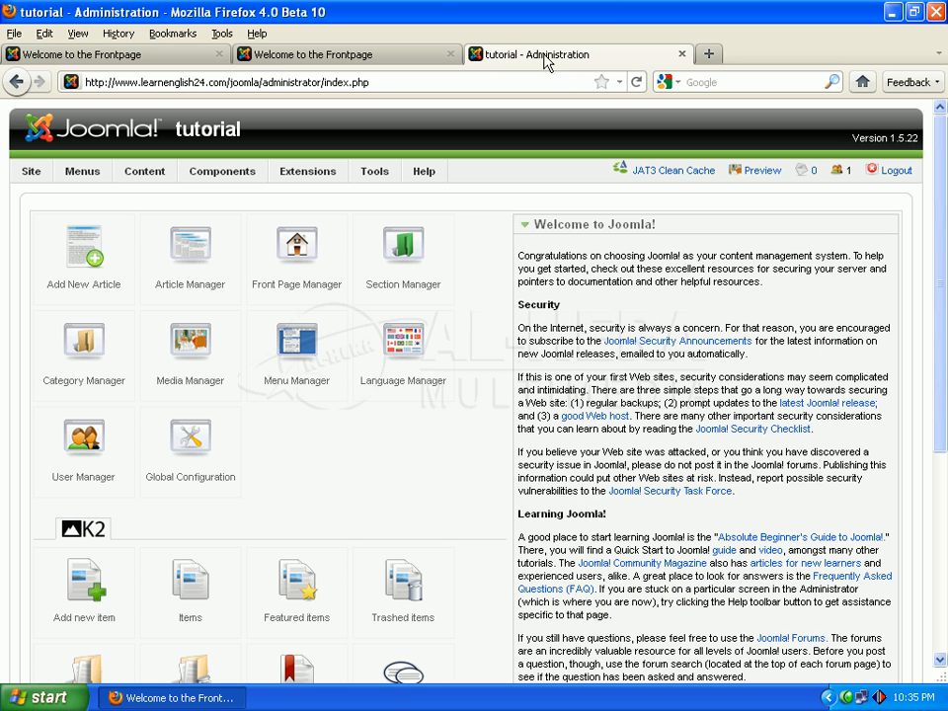
pyautogui.moveTo(306, 177)
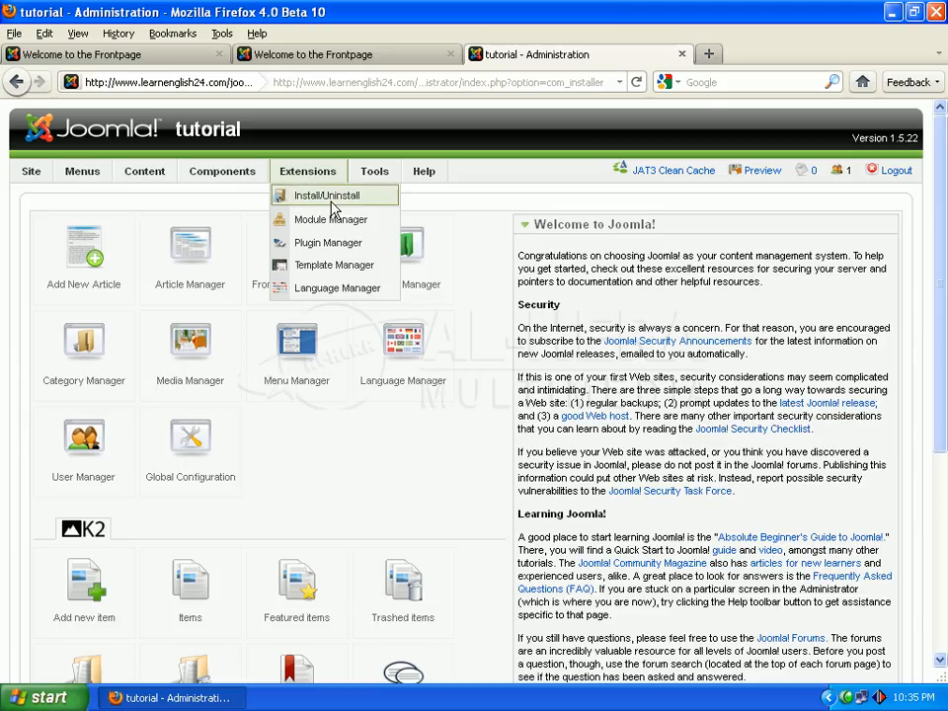
pyautogui.click(335, 205)
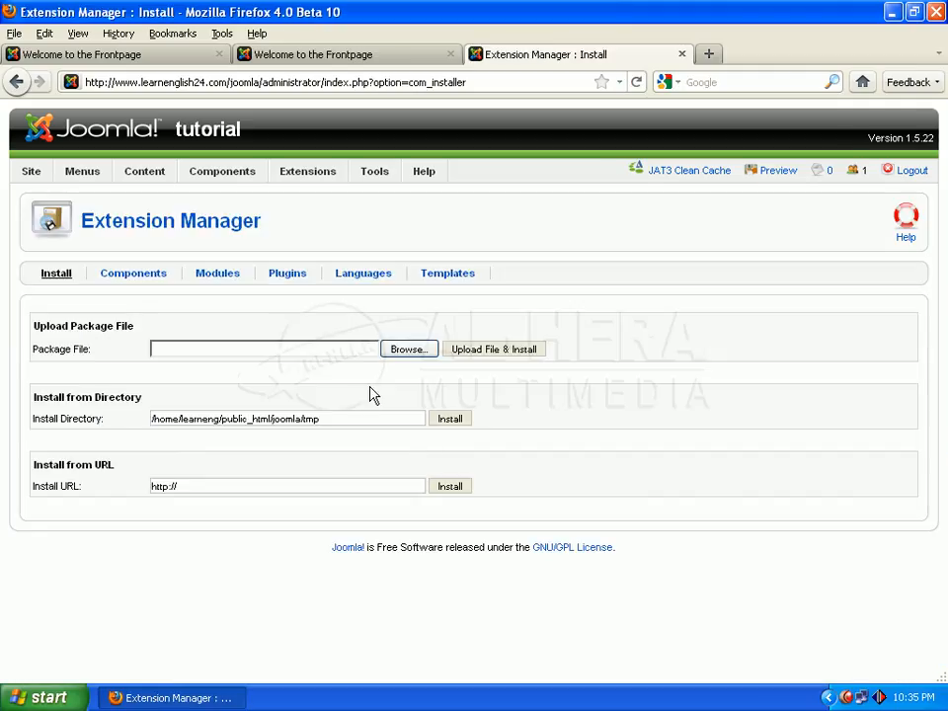
pyautogui.click(408, 350)
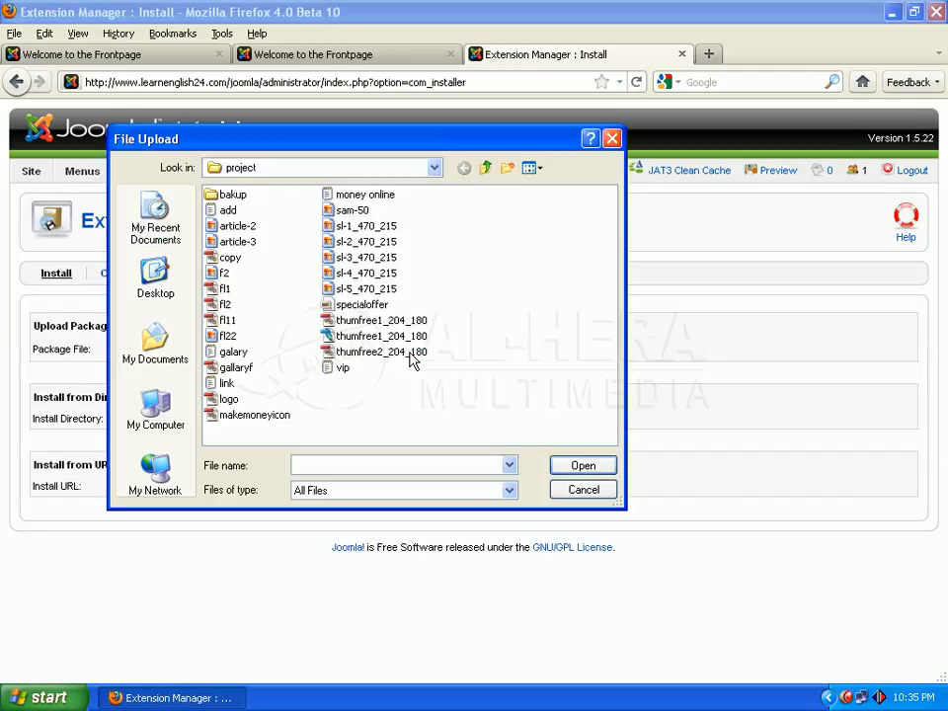
pyautogui.click(434, 169)
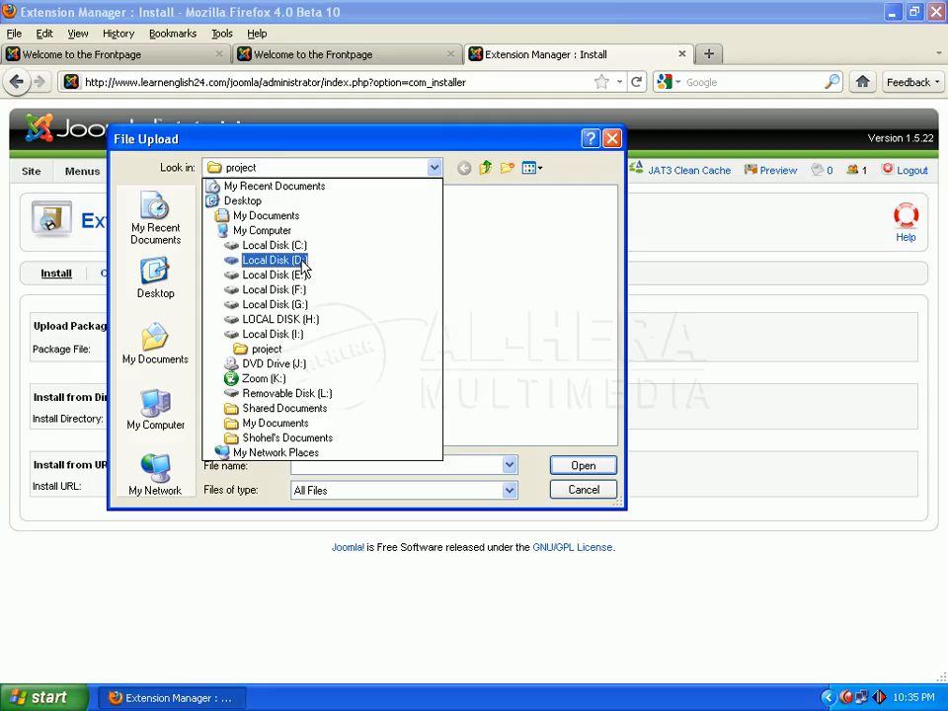
pyautogui.click(303, 261)
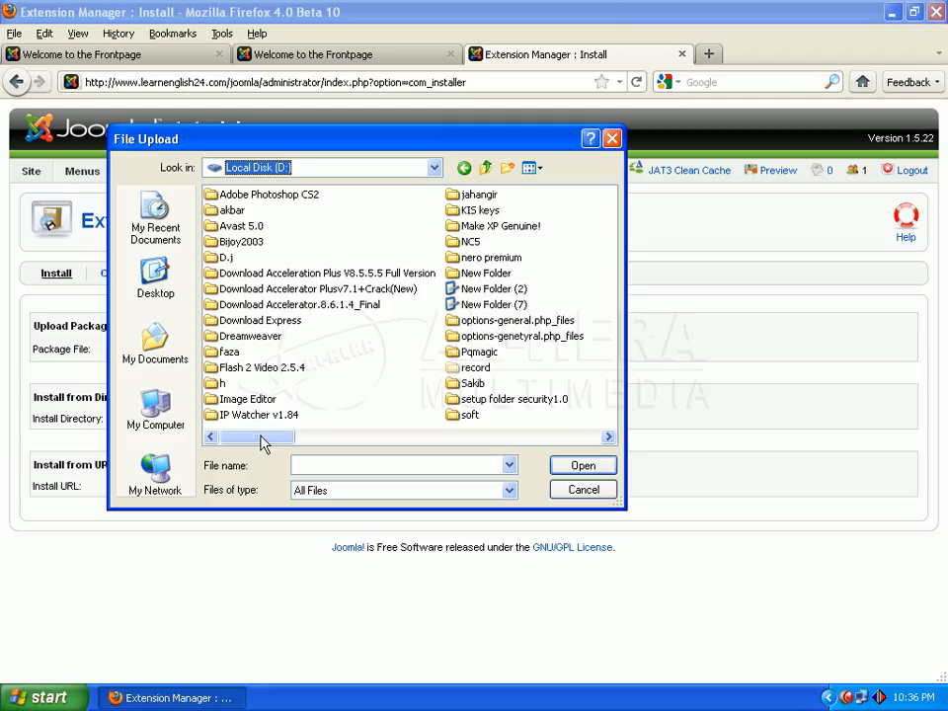
pyautogui.moveTo(261, 443); pyautogui.dragTo(426, 444)
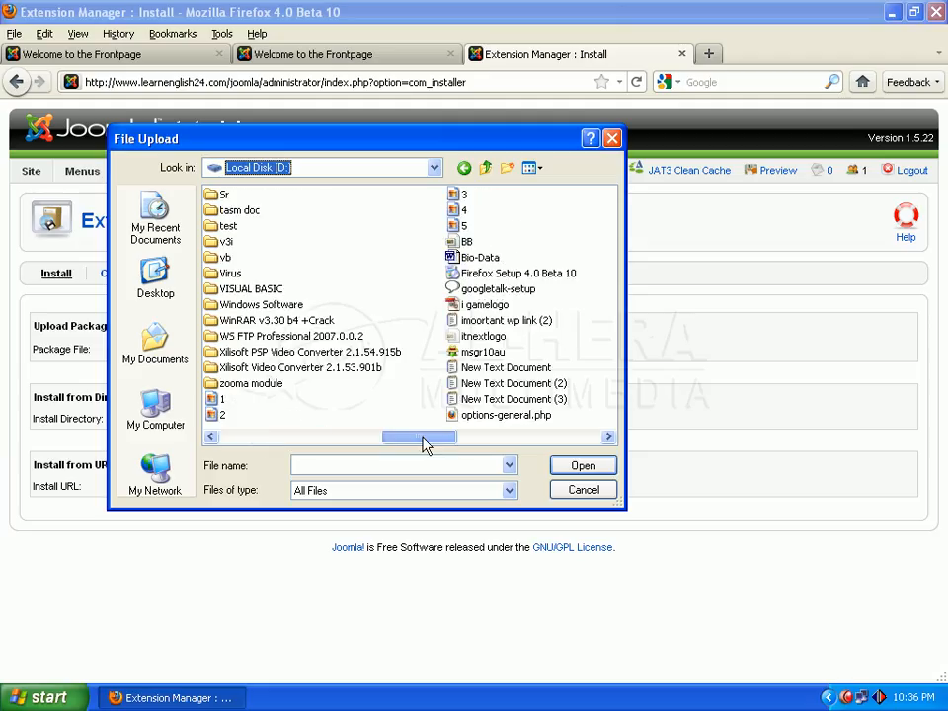
pyautogui.doubleClick(254, 385)
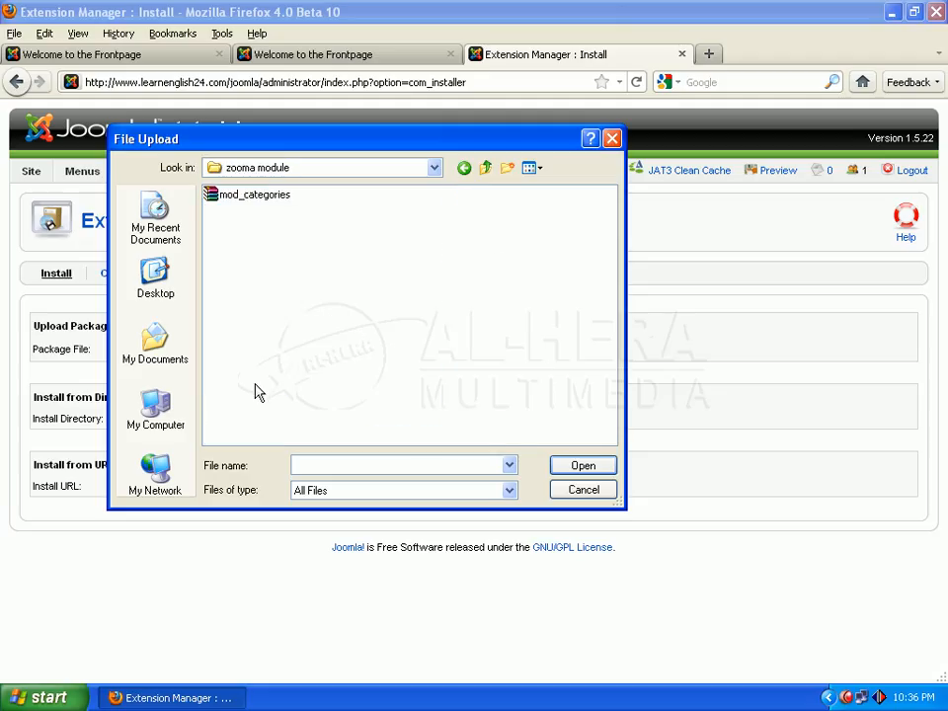
pyautogui.click(277, 198)
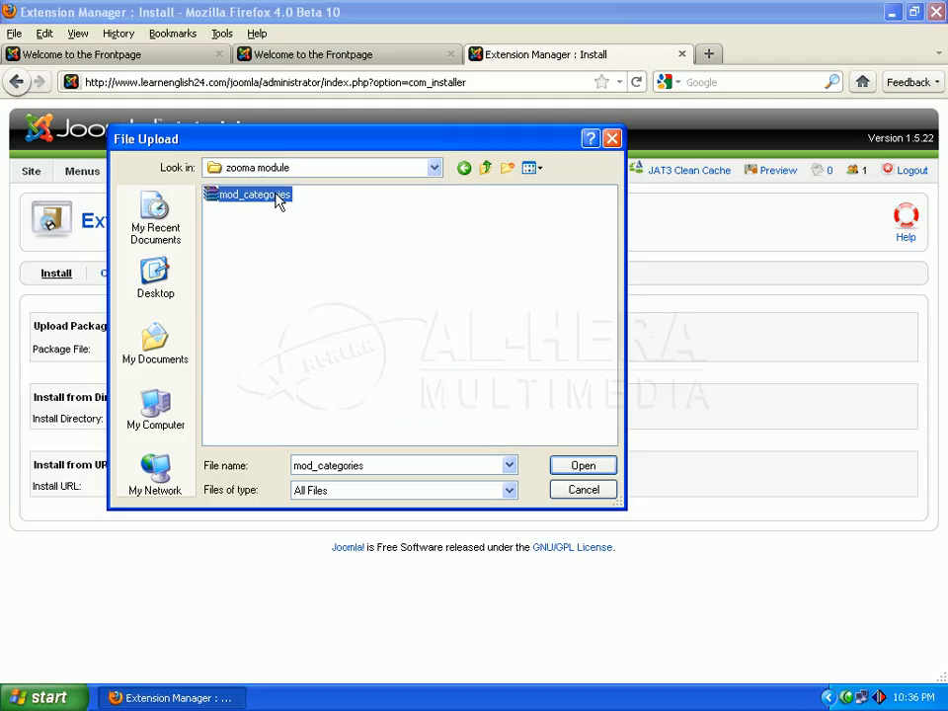
pyautogui.click(582, 465)
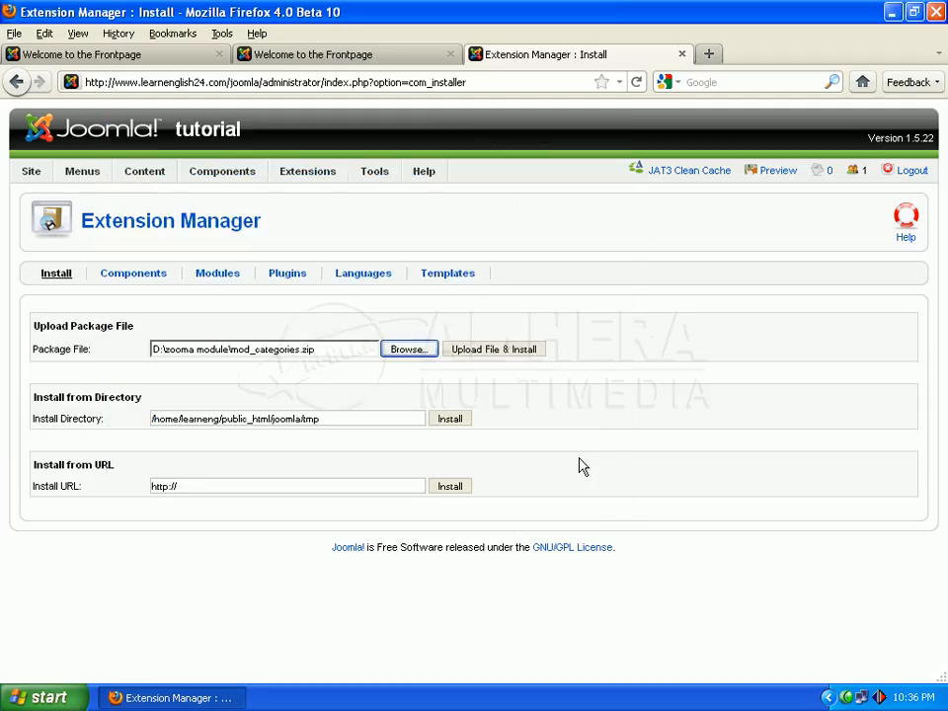
pyautogui.click(511, 352)
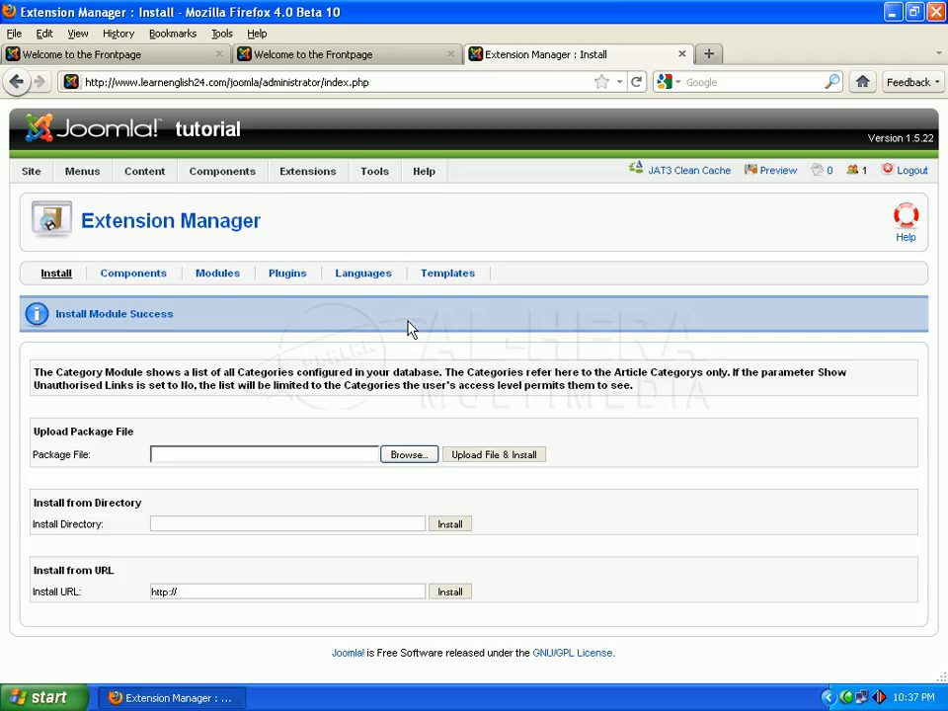
# Find the Categories module on the second page of the Module Manager and open it for editing.
pyautogui.moveTo(308, 177)
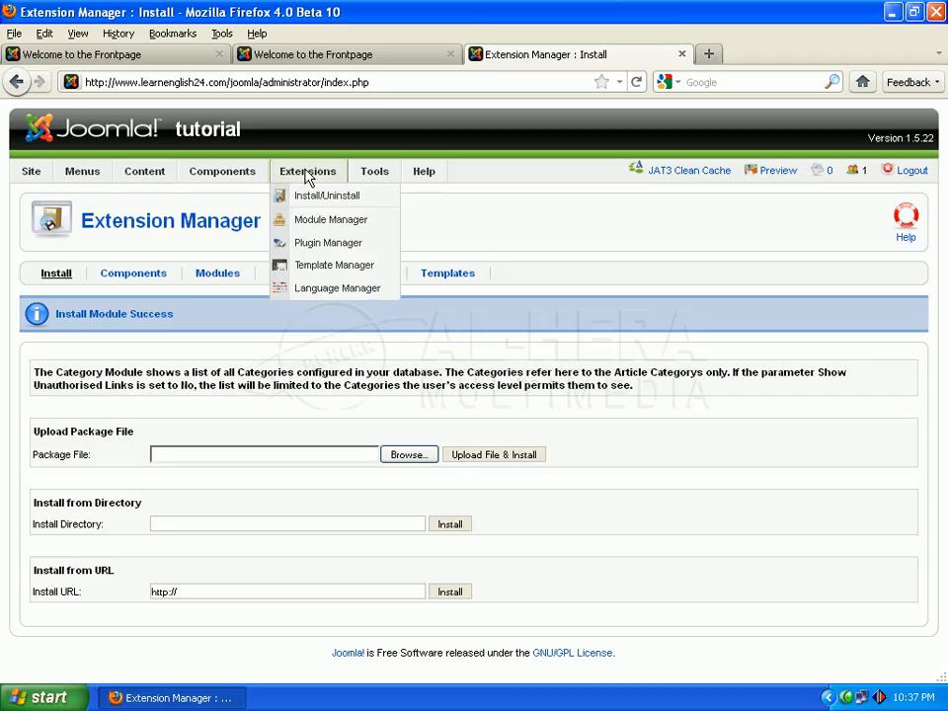
pyautogui.click(334, 226)
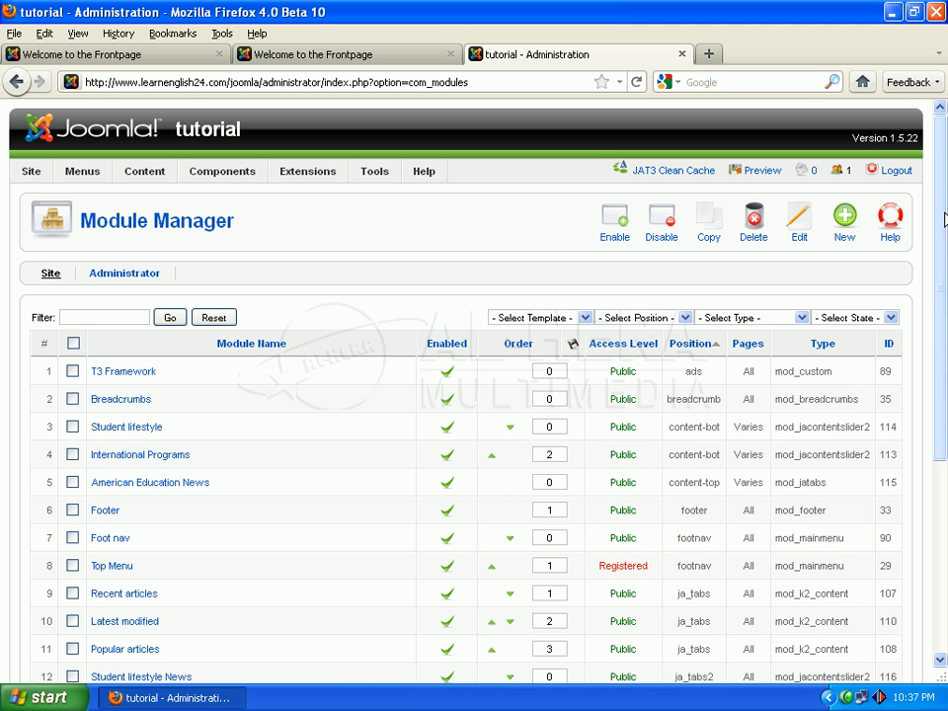
pyautogui.moveTo(944, 219); pyautogui.dragTo(946, 318)
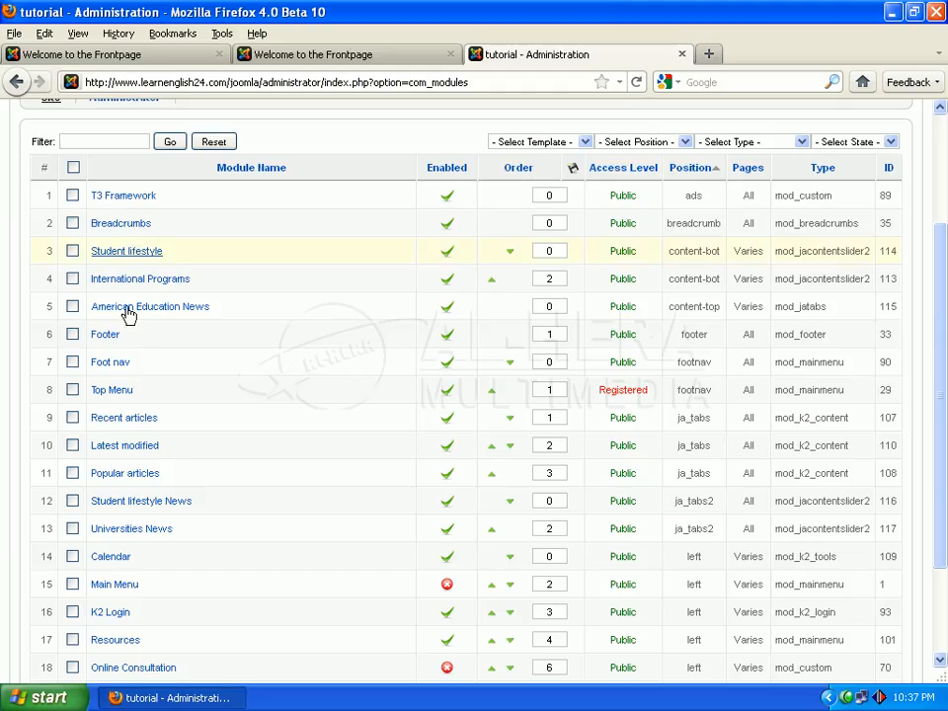
pyautogui.scroll(-2, 118, 464)
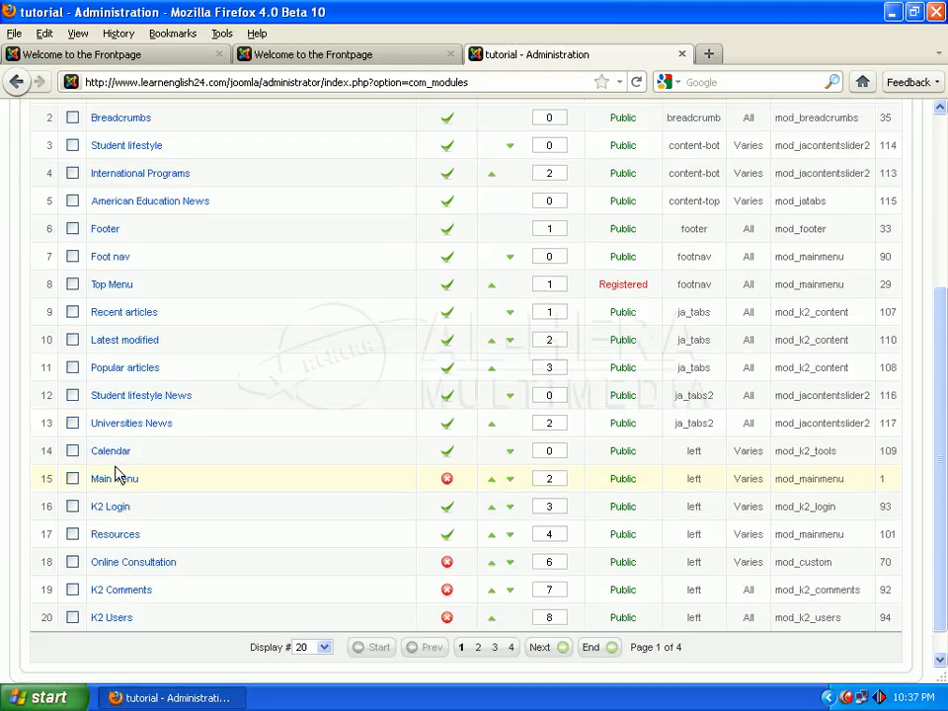
pyautogui.click(479, 650)
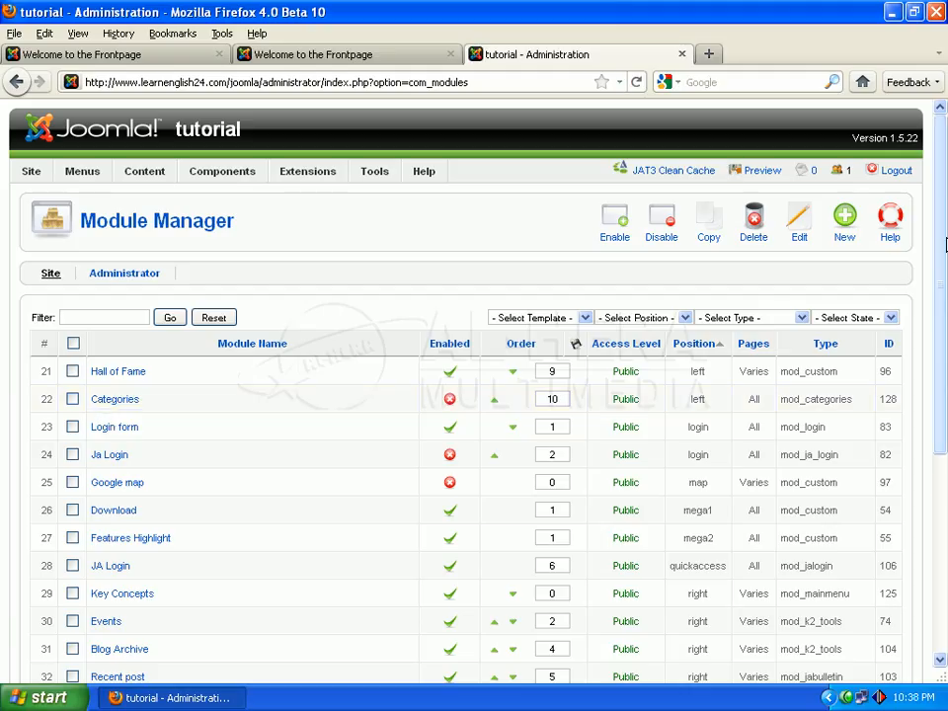
pyautogui.moveTo(945, 244); pyautogui.dragTo(945, 286)
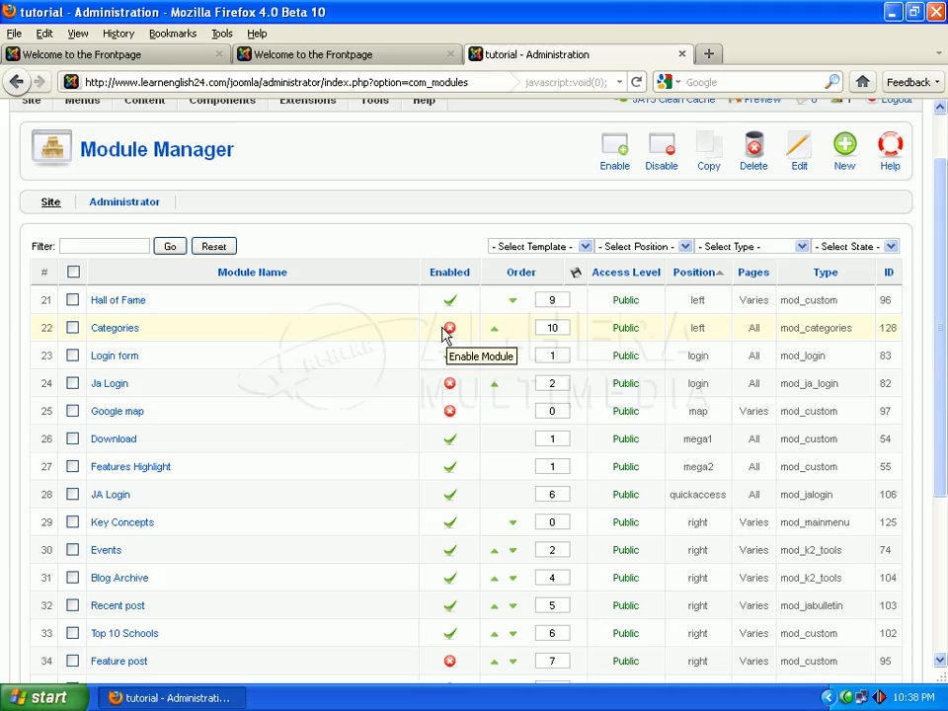
pyautogui.click(111, 339)
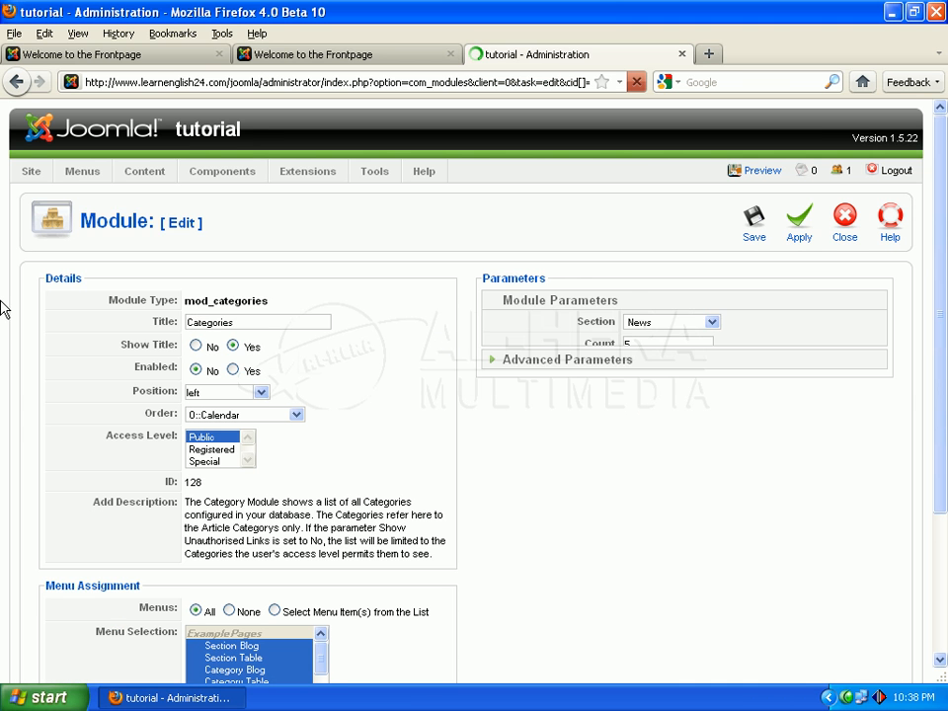
# Keep the Categories module's title shown and set its position to right.
pyautogui.scroll(-2, 943, 175)
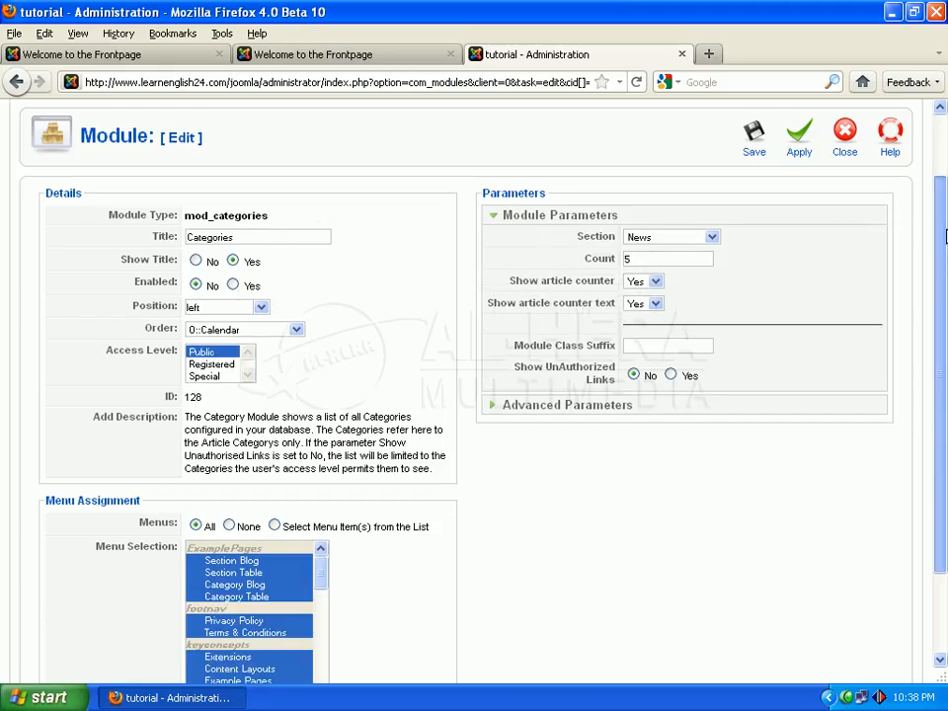
pyautogui.click(232, 260)
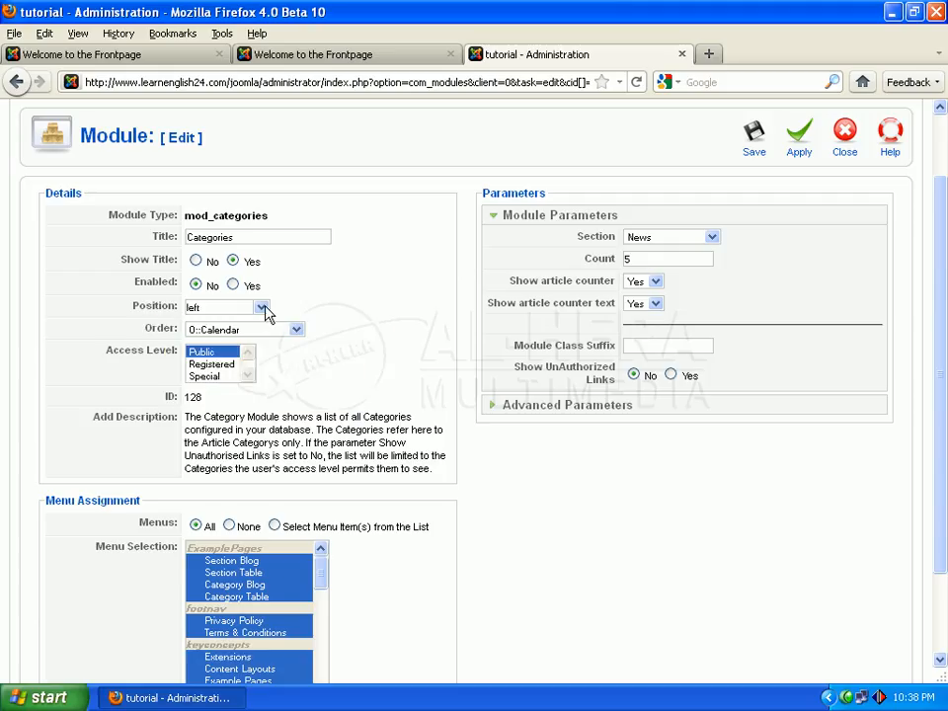
pyautogui.click(261, 308)
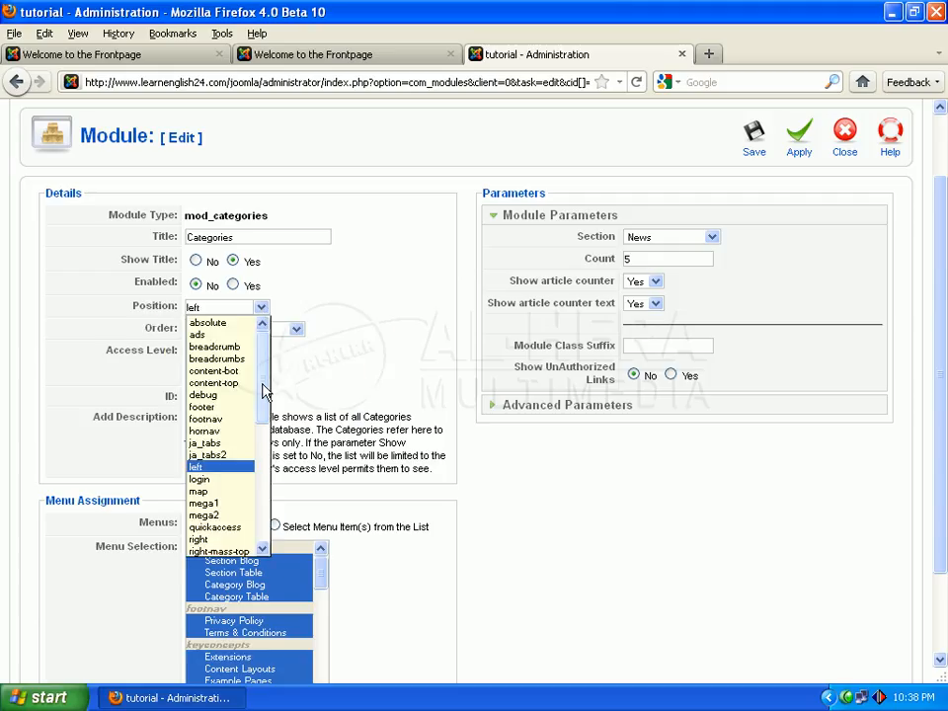
pyautogui.moveTo(265, 387); pyautogui.dragTo(265, 426)
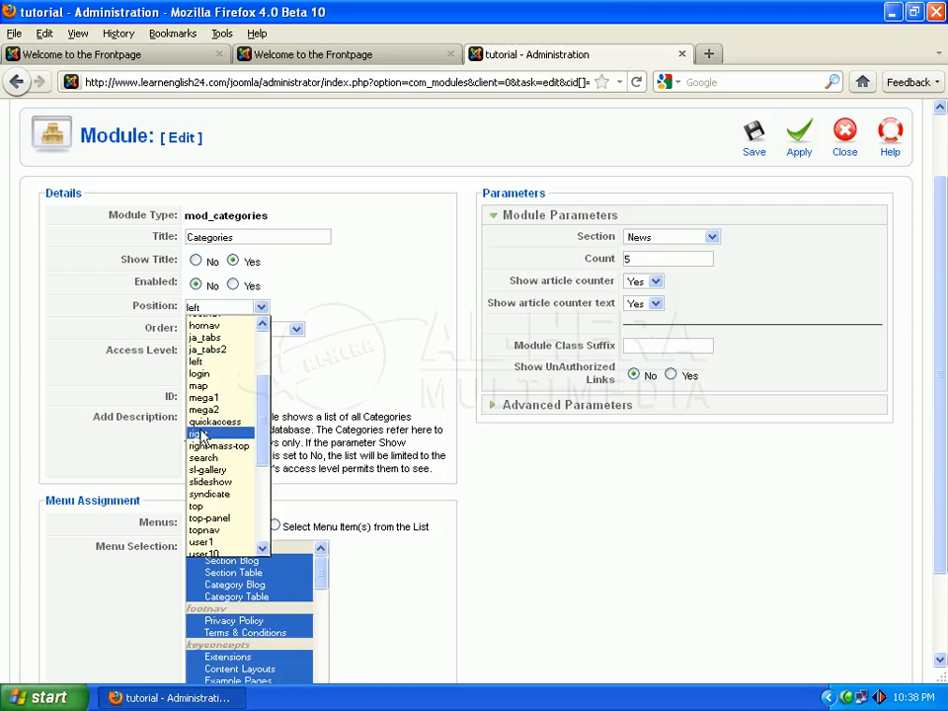
pyautogui.click(201, 435)
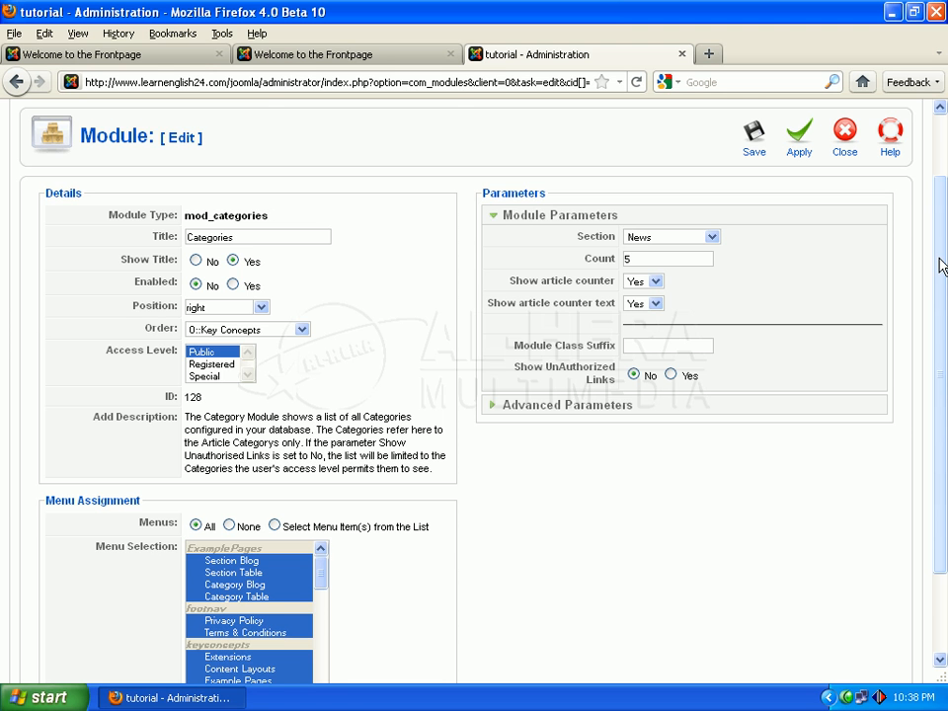
# Check the section choices in the module parameters, keep News selected, and save the Categories module.
pyautogui.scroll(-2, 945, 296)
pyautogui.scroll(3, 943, 198)
pyautogui.scroll(1, 941, 158)
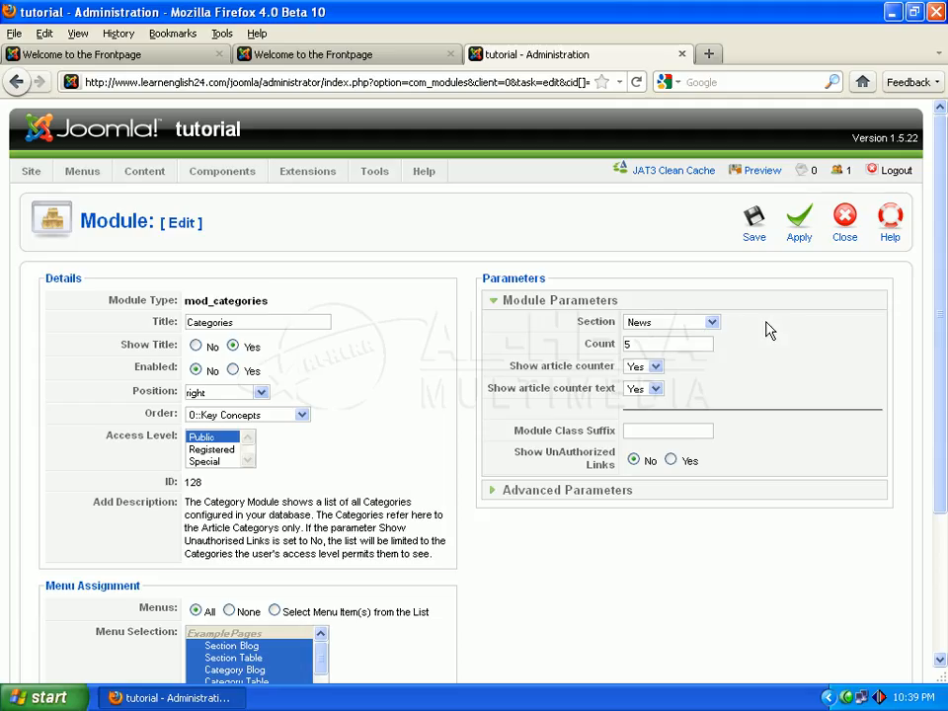
pyautogui.click(713, 322)
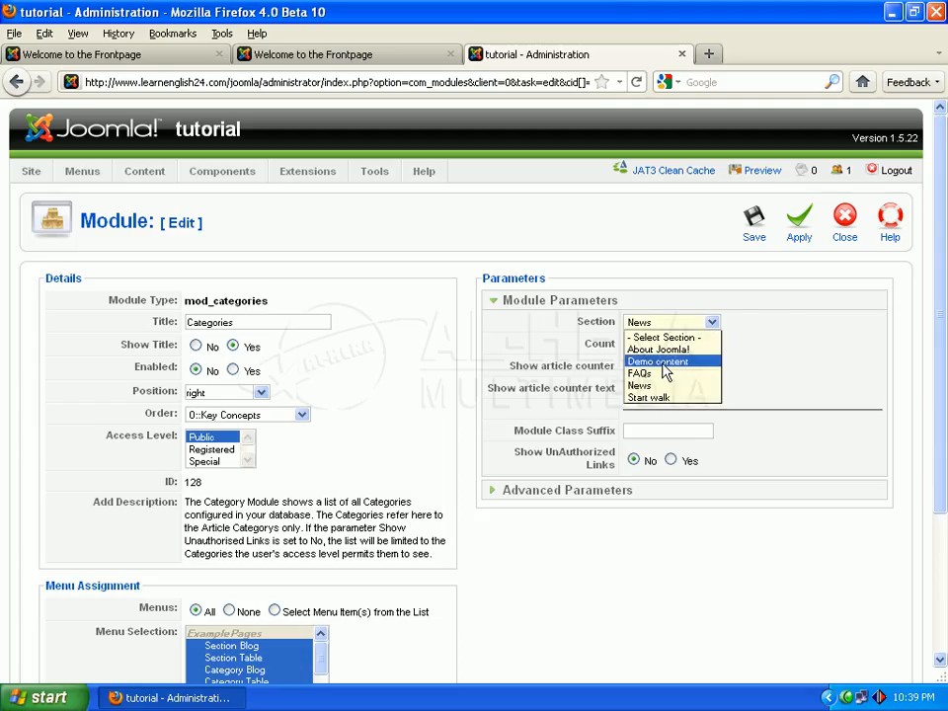
pyautogui.click(788, 312)
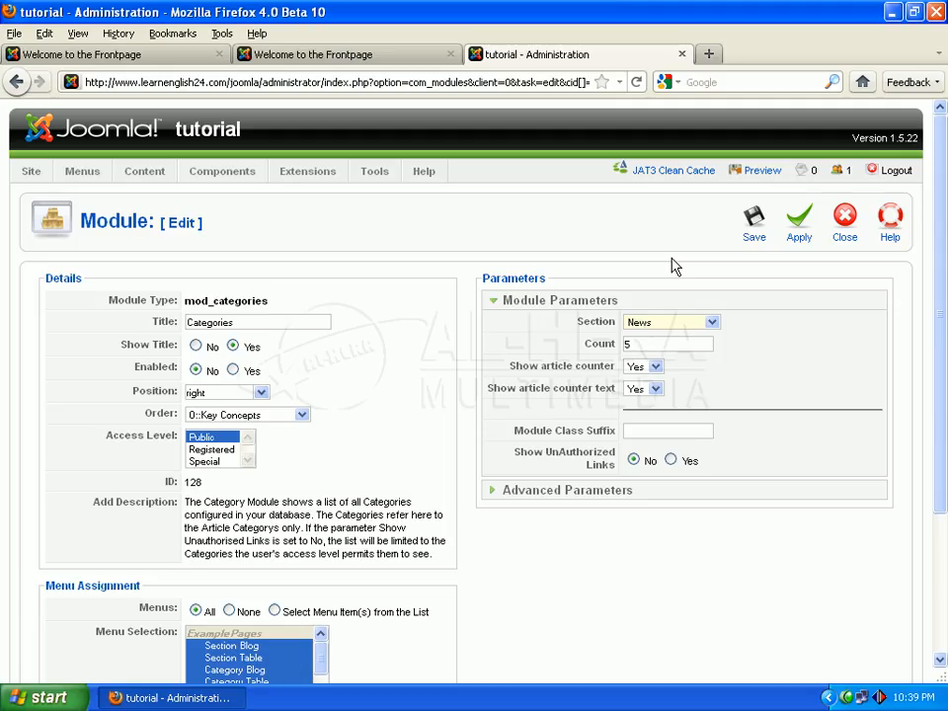
pyautogui.moveTo(744, 333)
pyautogui.scroll(-4, 928, 217)
pyautogui.scroll(4, 928, 217)
pyautogui.click(750, 220)
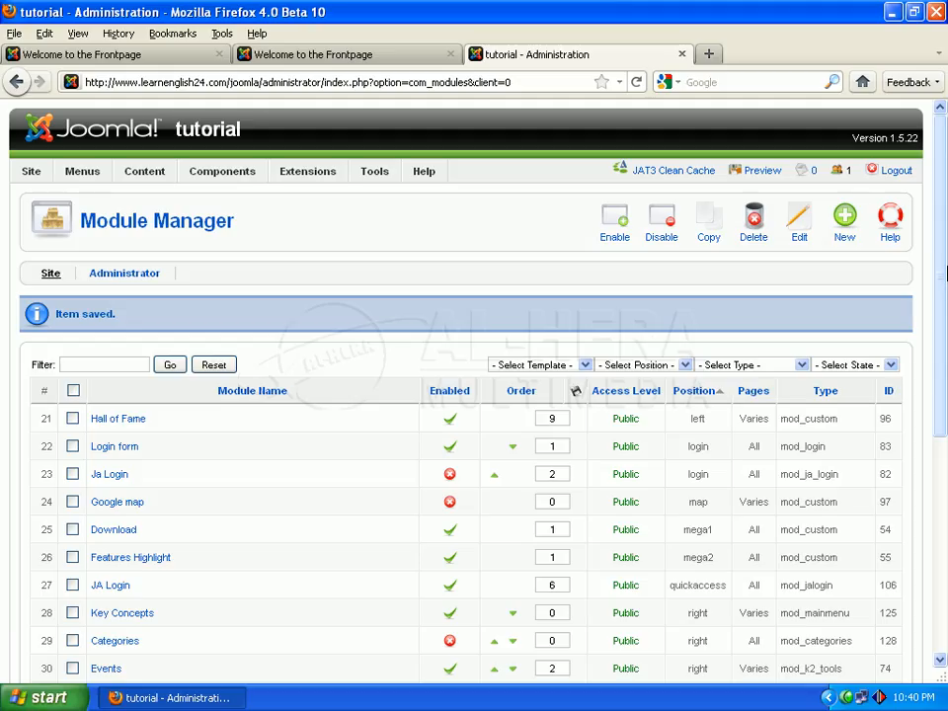
# Enable the Categories module in the Module Manager list.
pyautogui.scroll(-2, 943, 296)
pyautogui.scroll(-1, 943, 311)
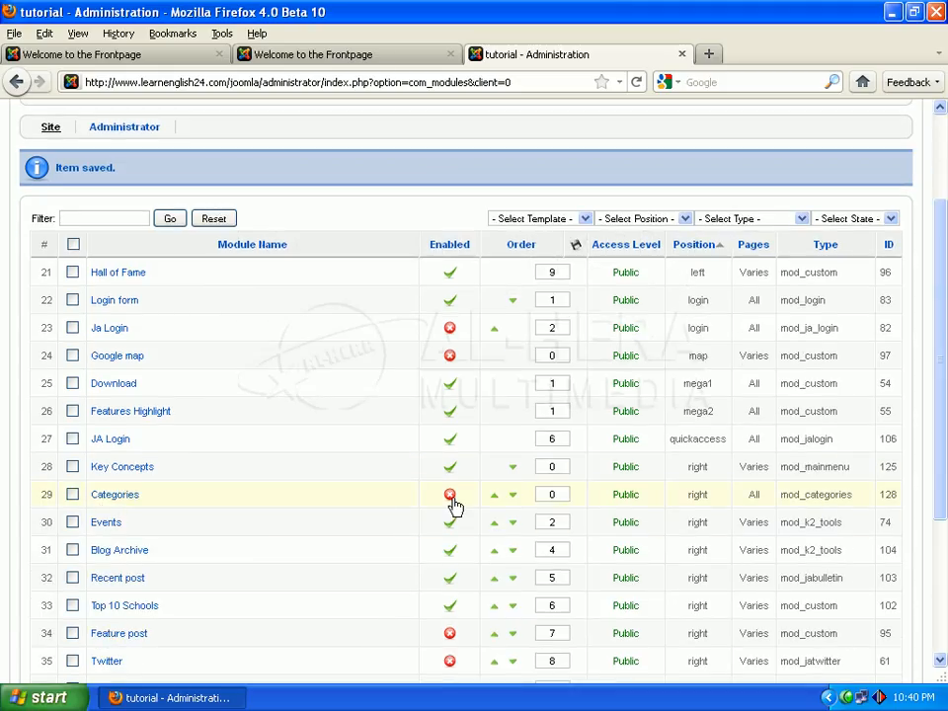
pyautogui.click(72, 494)
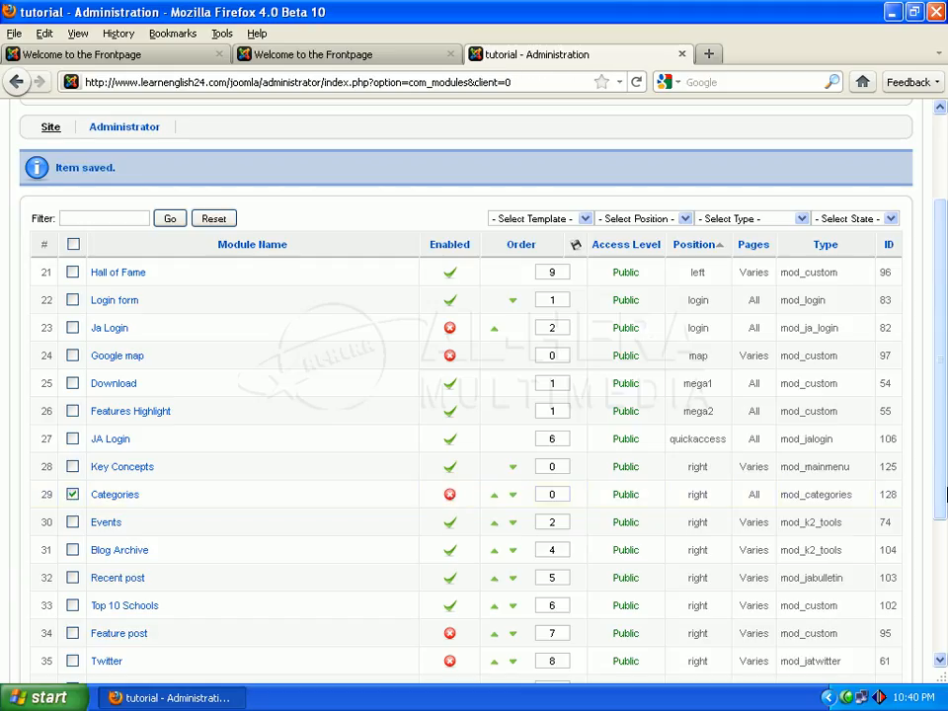
pyautogui.scroll(2, 817, 261)
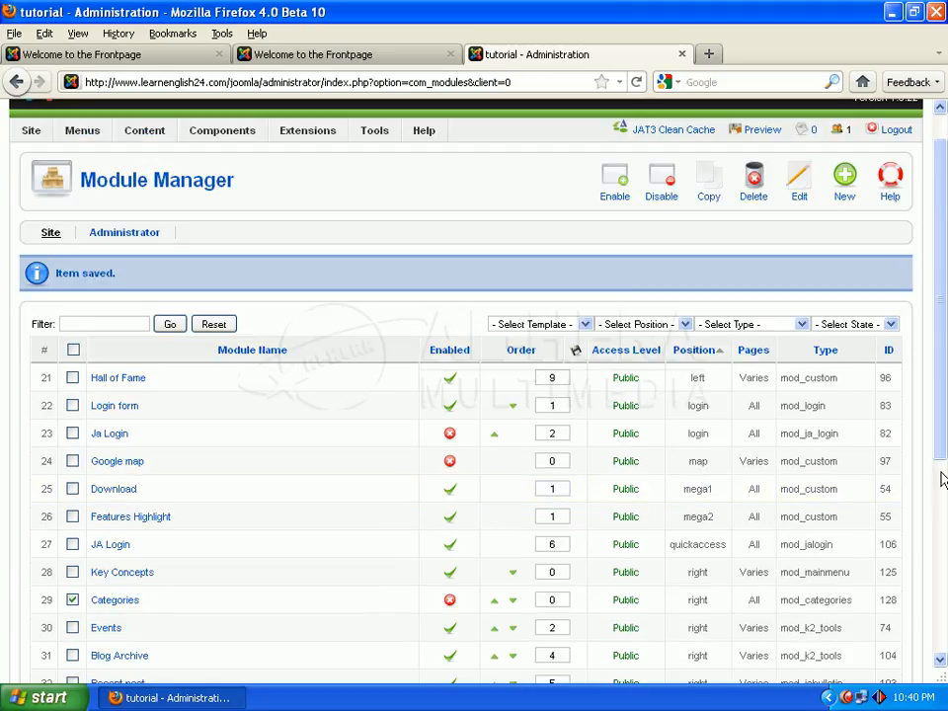
pyautogui.click(613, 188)
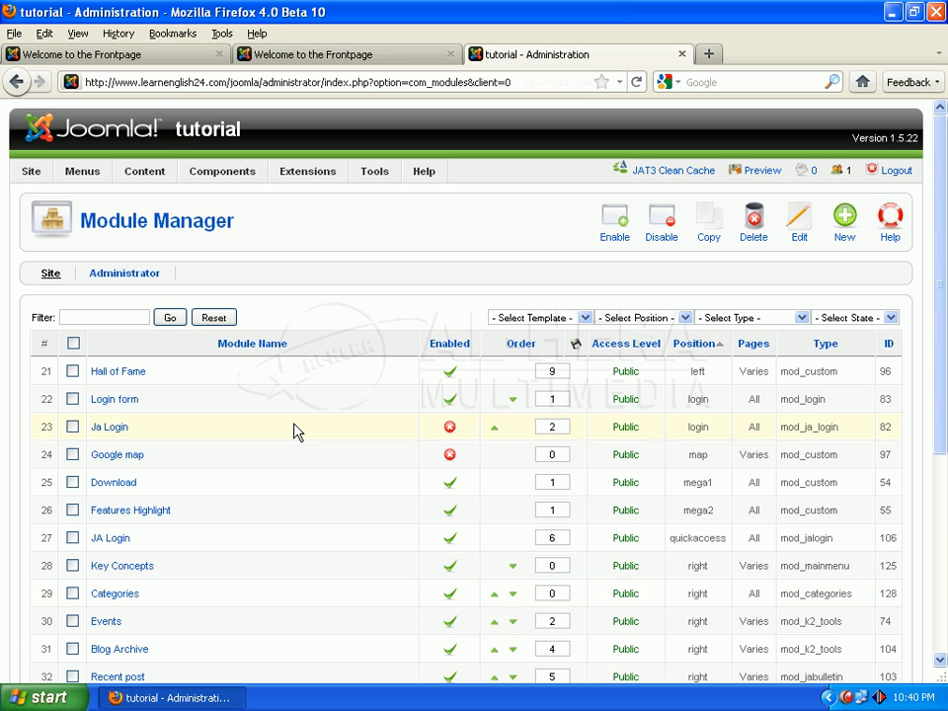
# Reload the tutorial site's front page and examine the Categories block in its sidebar.
pyautogui.click(295, 60)
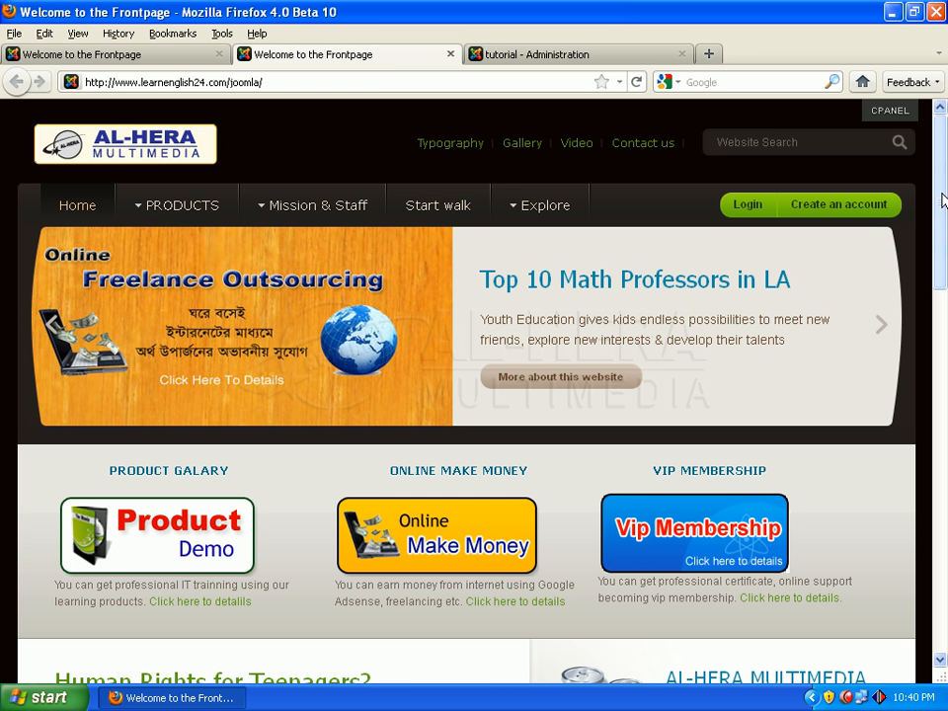
pyautogui.scroll(-3, 942, 227)
pyautogui.scroll(3, 943, 227)
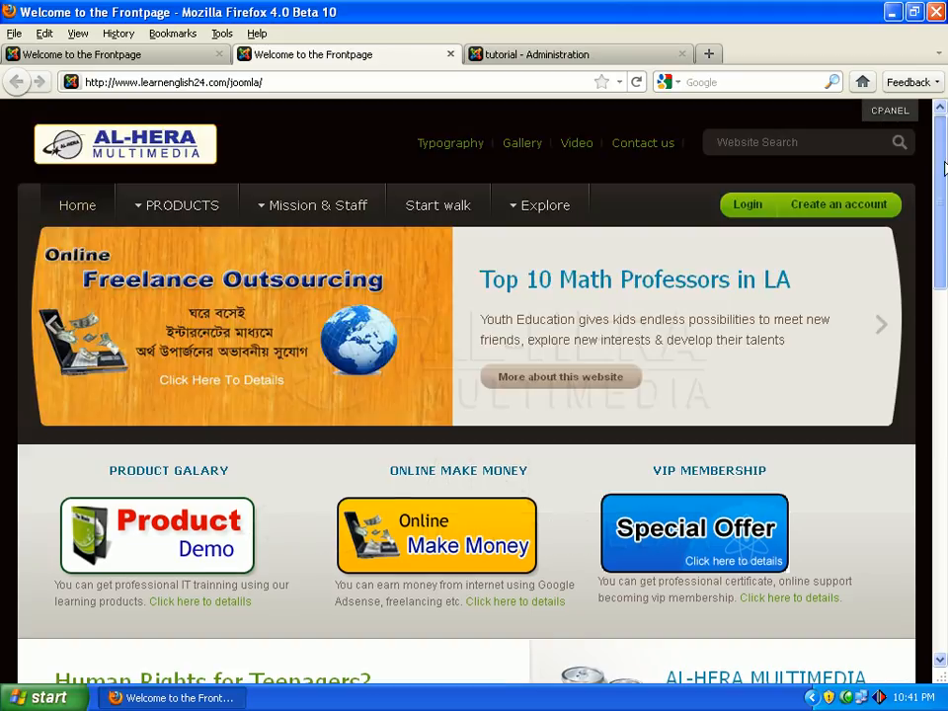
pyautogui.click(636, 81)
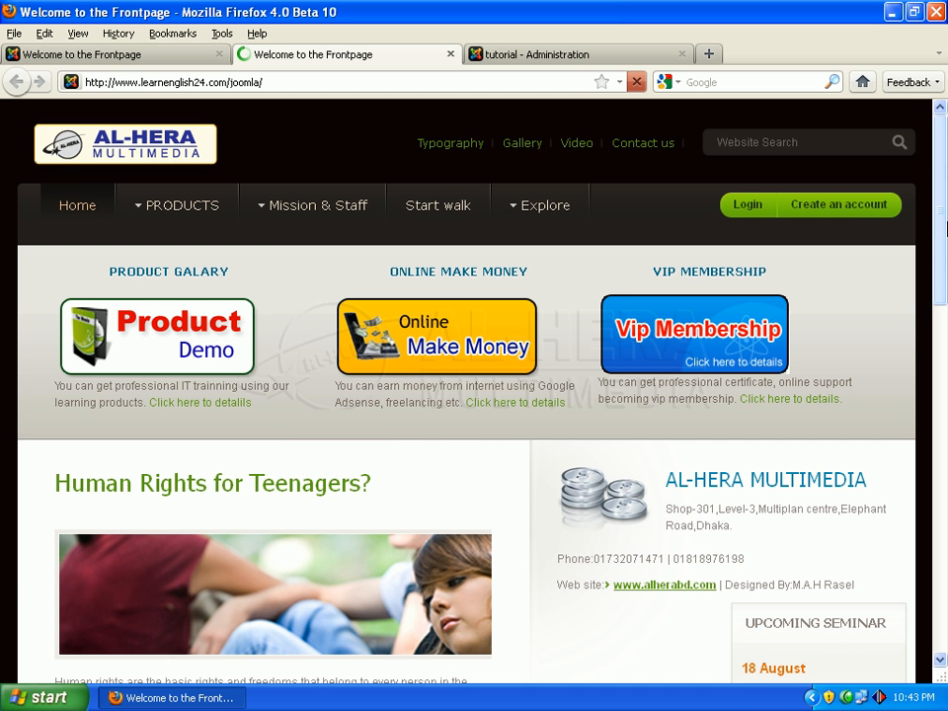
pyautogui.moveTo(945, 229); pyautogui.dragTo(944, 366)
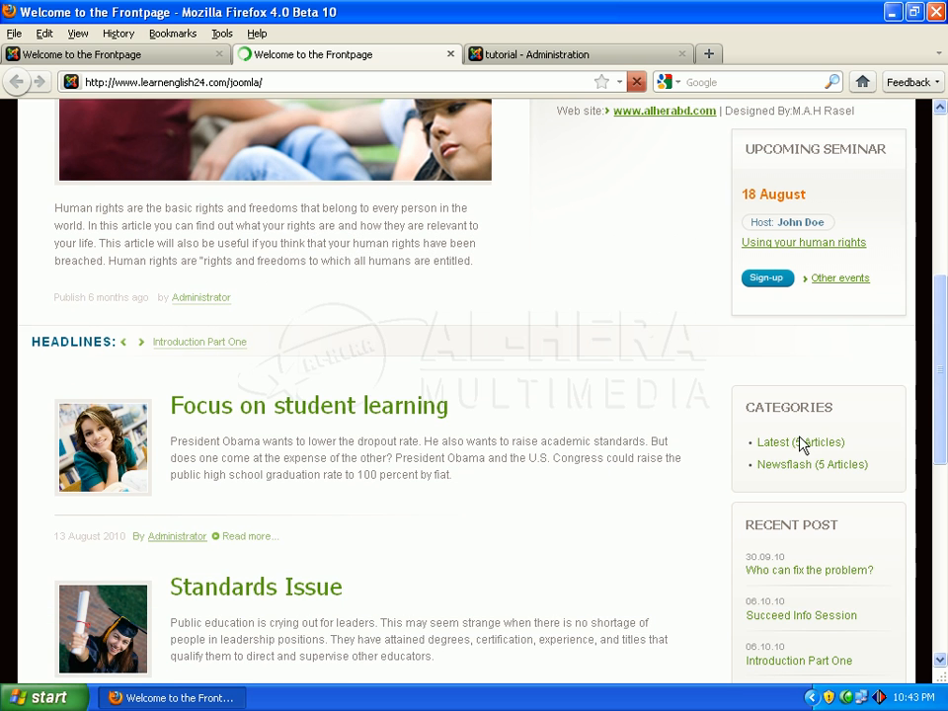
pyautogui.scroll(4, 805, 423)
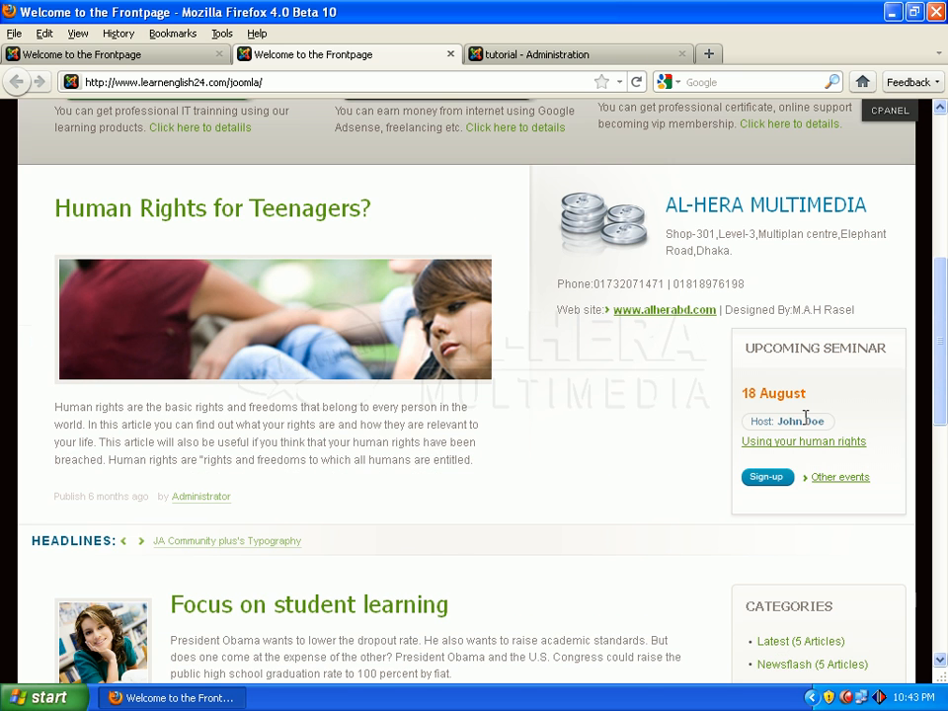
pyautogui.moveTo(940, 308); pyautogui.dragTo(944, 373)
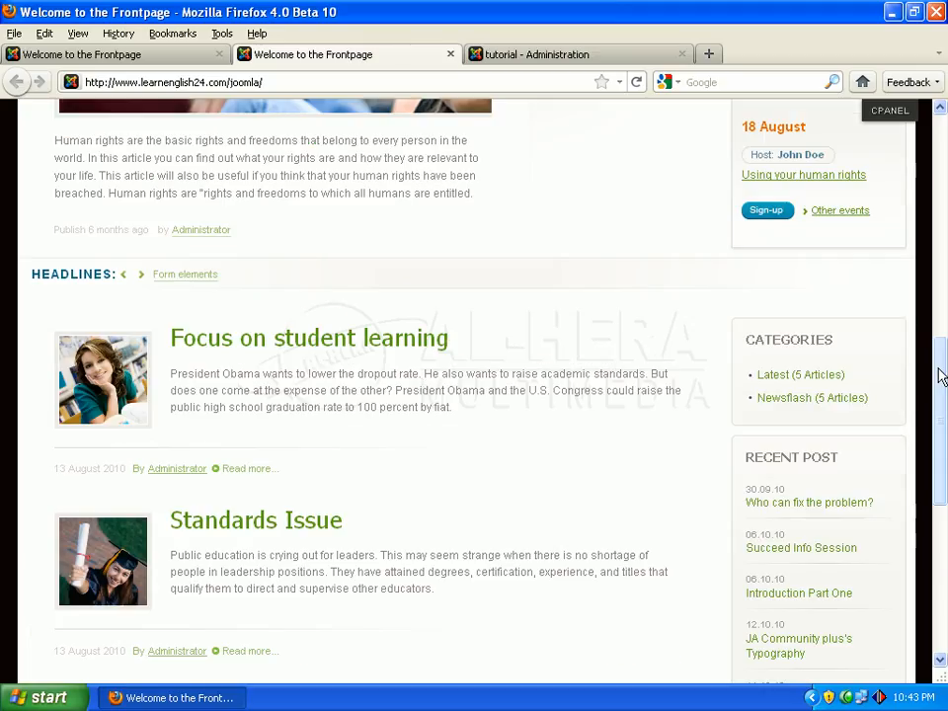